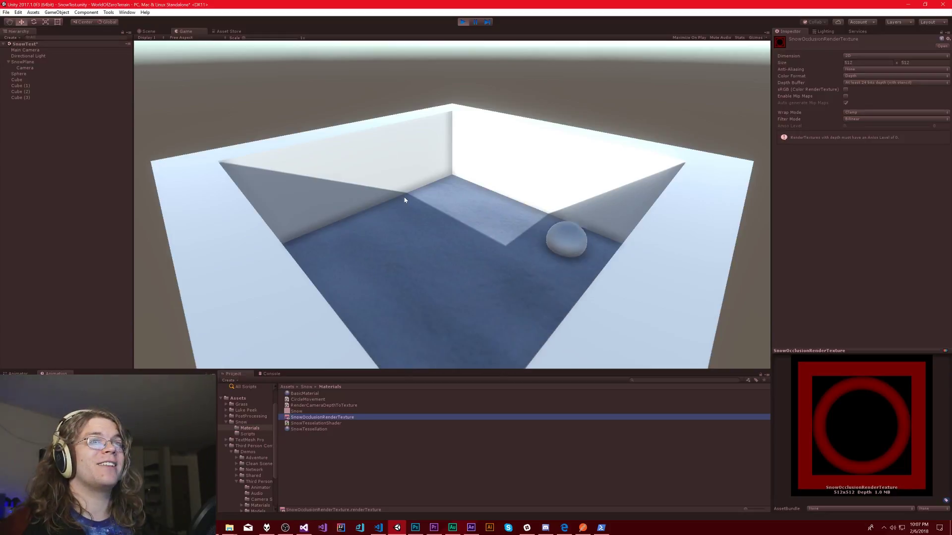
- Set the snow occlusion Camera's Culling Mask to Nothing
click(28, 69)
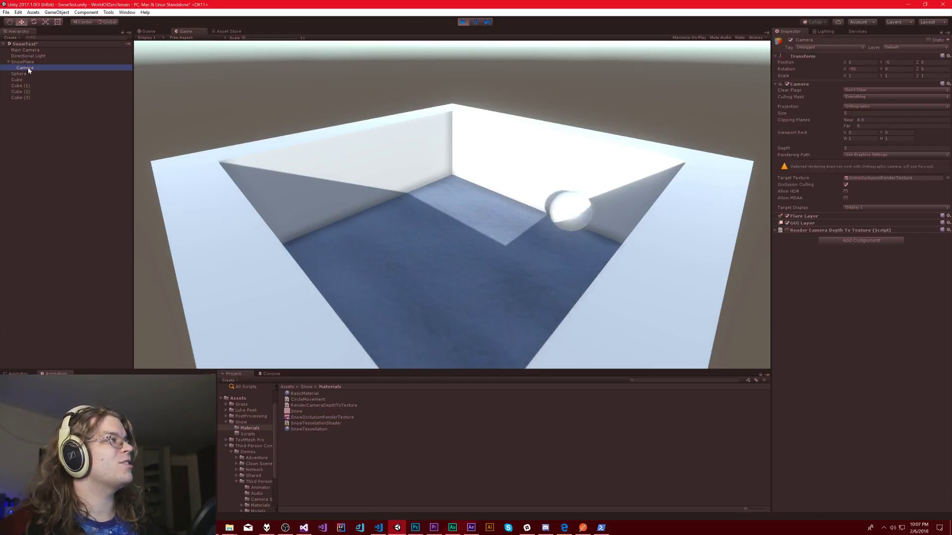
click(858, 97)
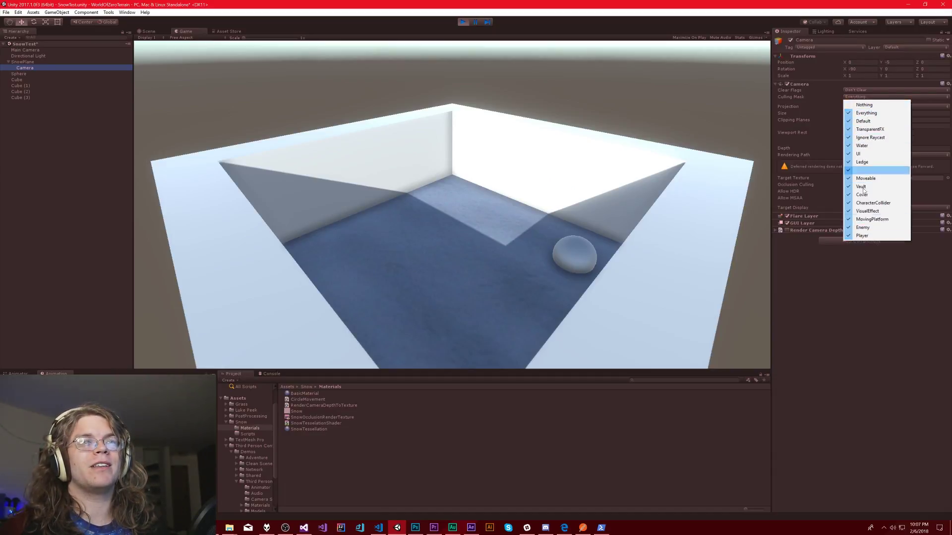
click(865, 105)
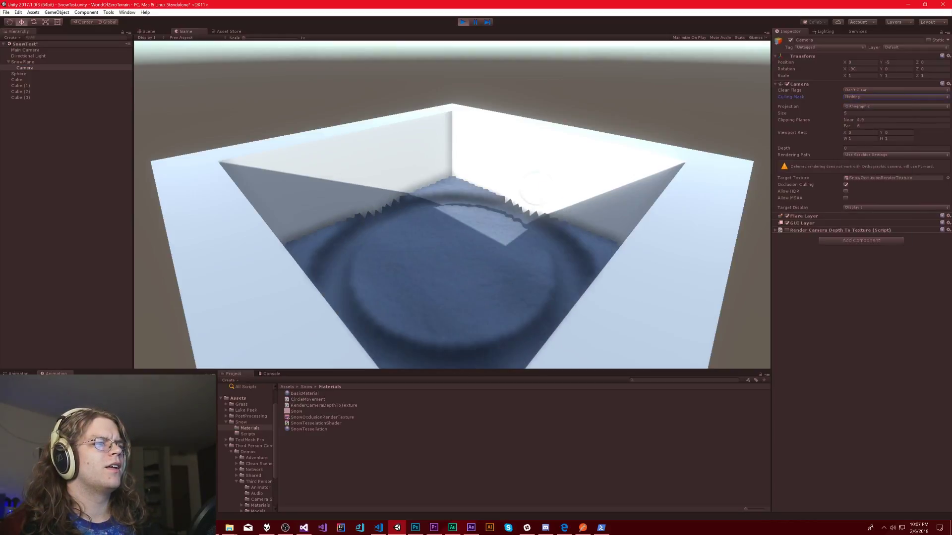
click(863, 97)
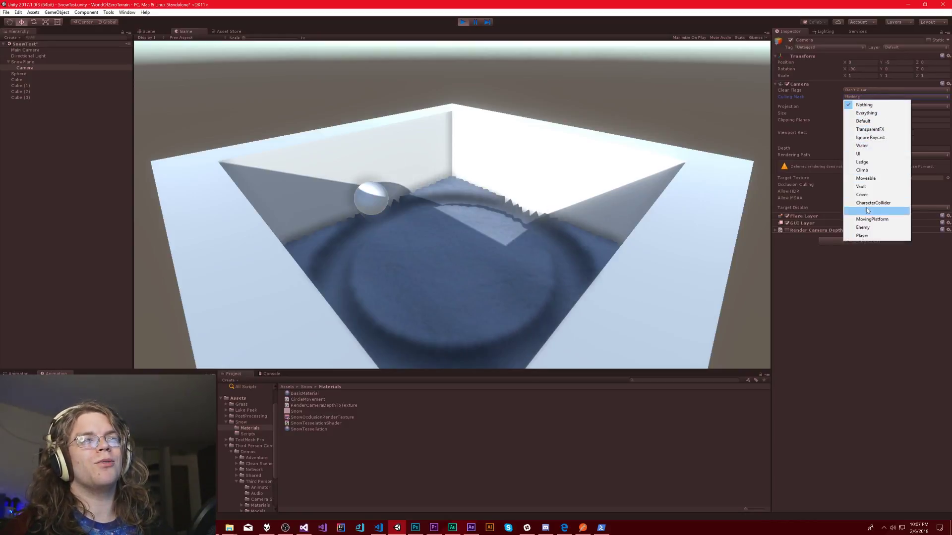
click(872, 284)
- Add a new layer named SnowInterference in User Layer 21
click(897, 48)
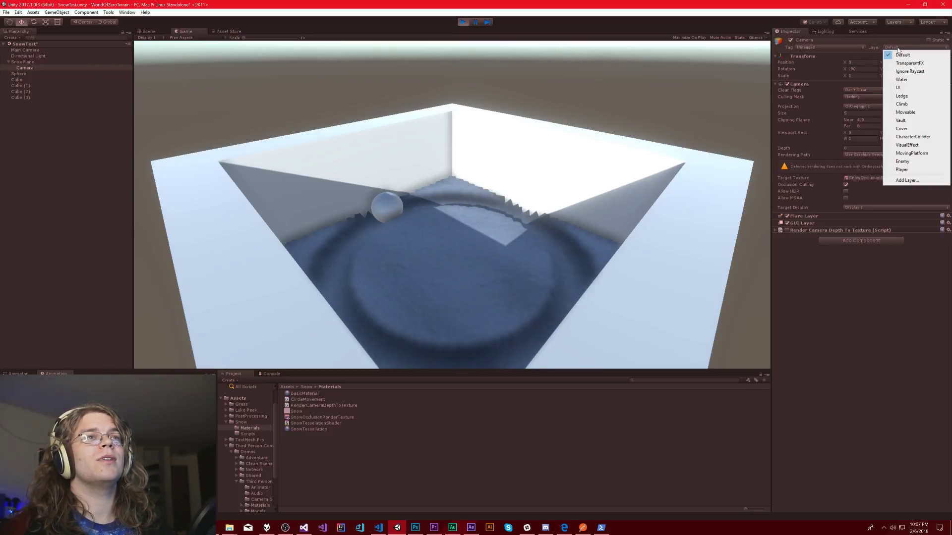
click(905, 181)
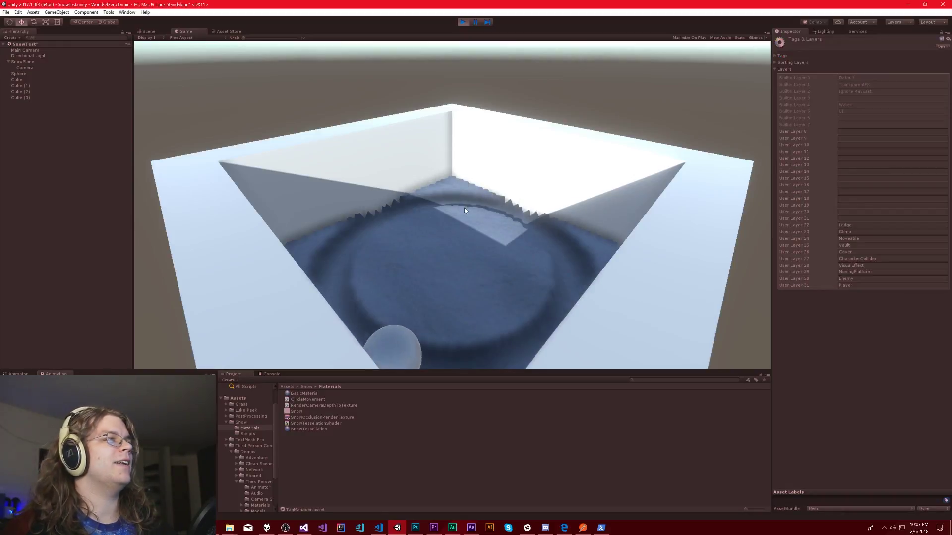
click(867, 218)
text(Snow)
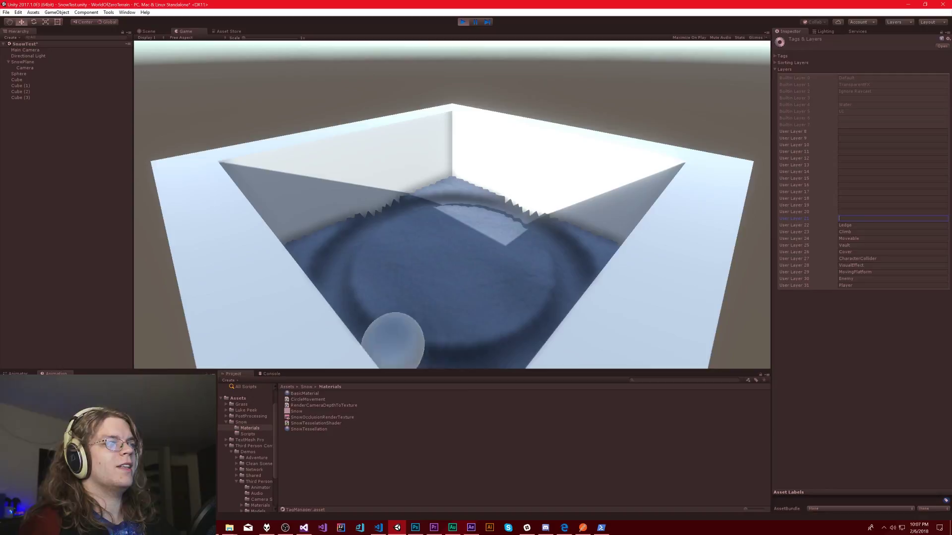
text(In)
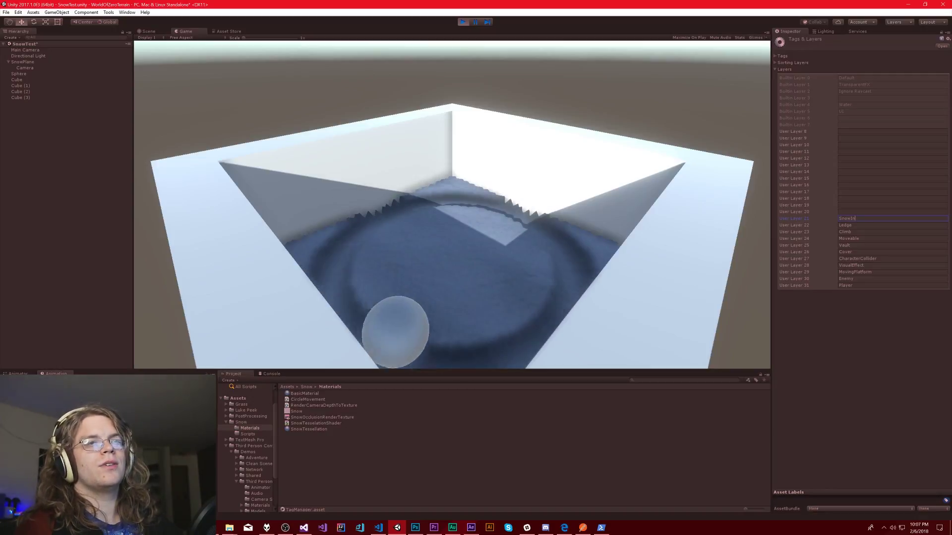
text(terference)
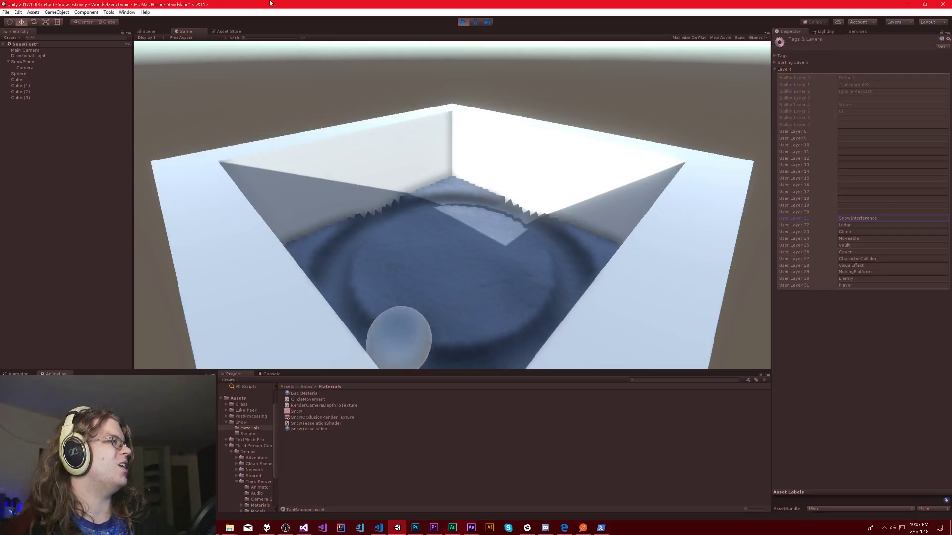
- Limit the snow Camera's Culling Mask to the SnowInterference layer
click(25, 68)
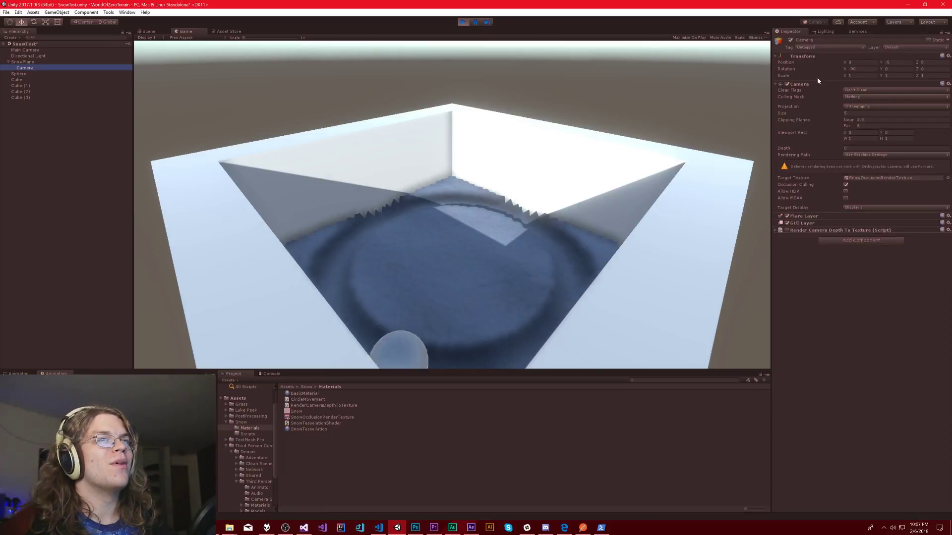
click(875, 96)
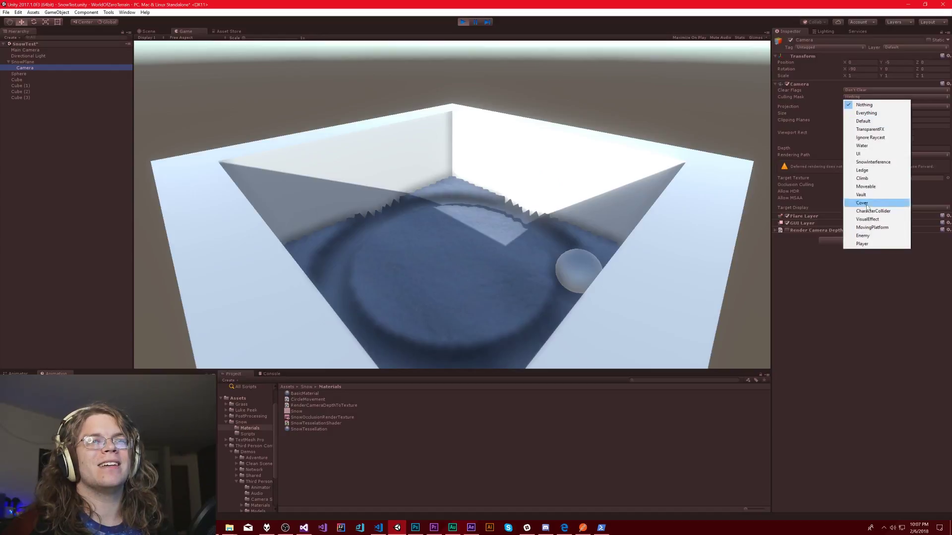
click(873, 162)
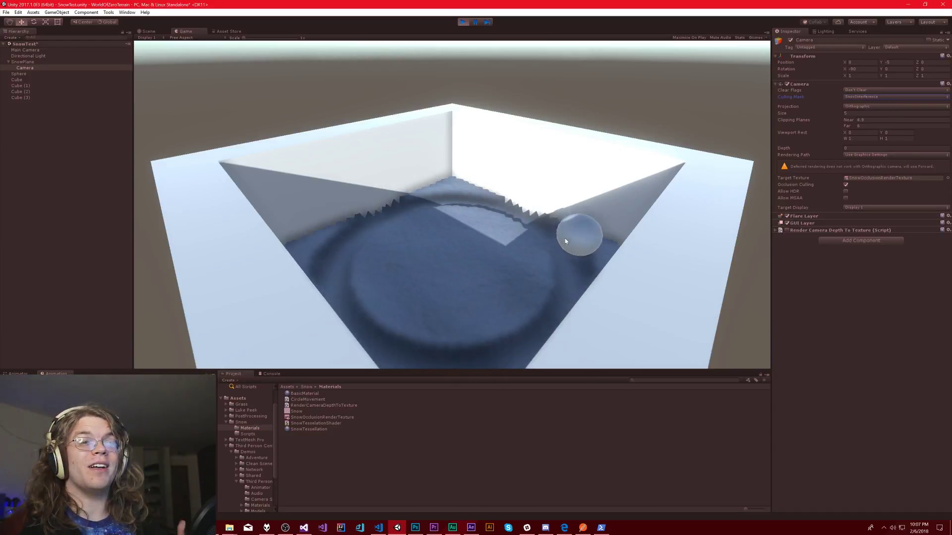
- Put the Sphere on the SnowInterference layer, then stop play mode
click(20, 74)
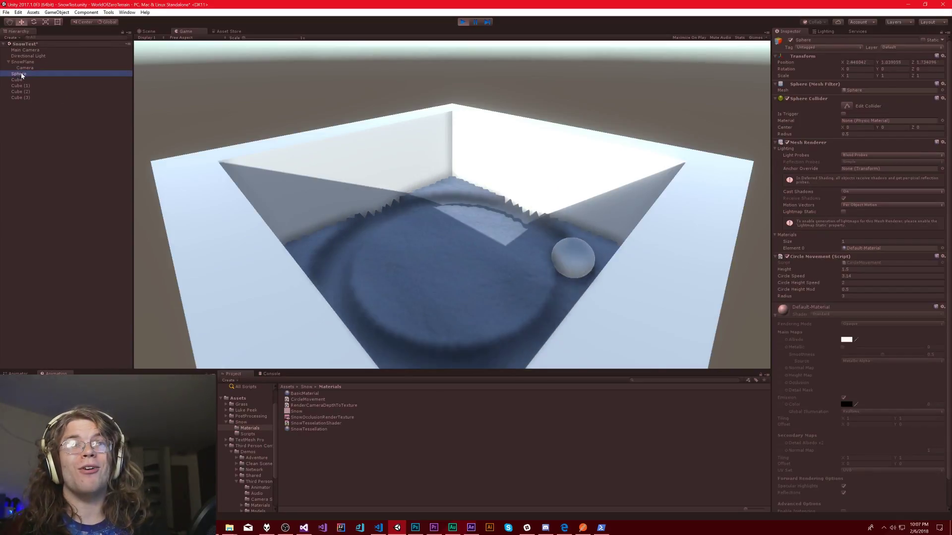
click(912, 47)
click(911, 96)
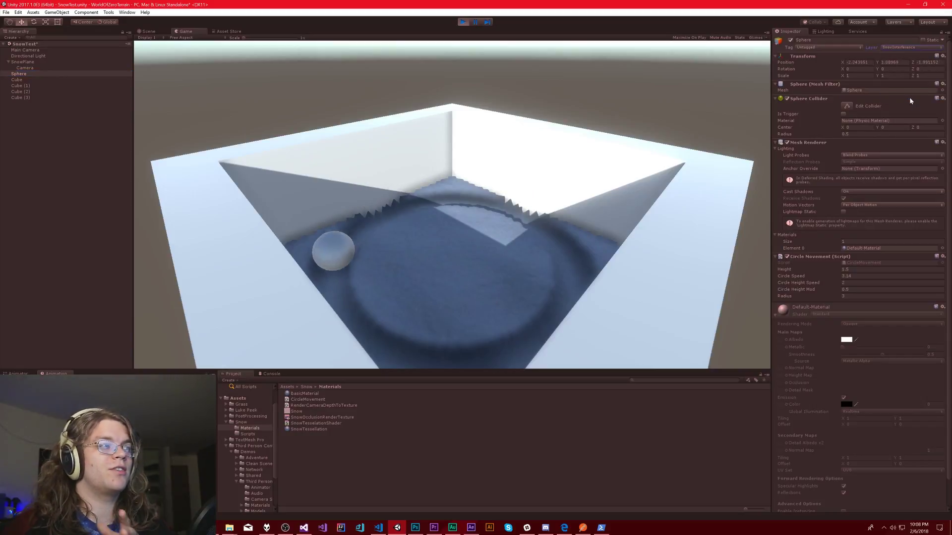
click(461, 23)
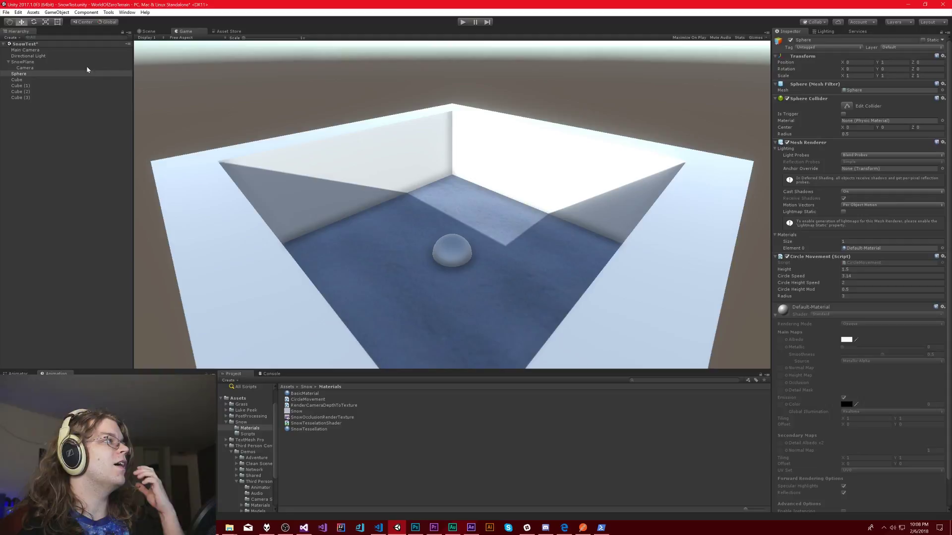
- Clear the Camera's Culling Mask to Nothing and confirm SnowInterference exists in Tags & Layers
click(861, 97)
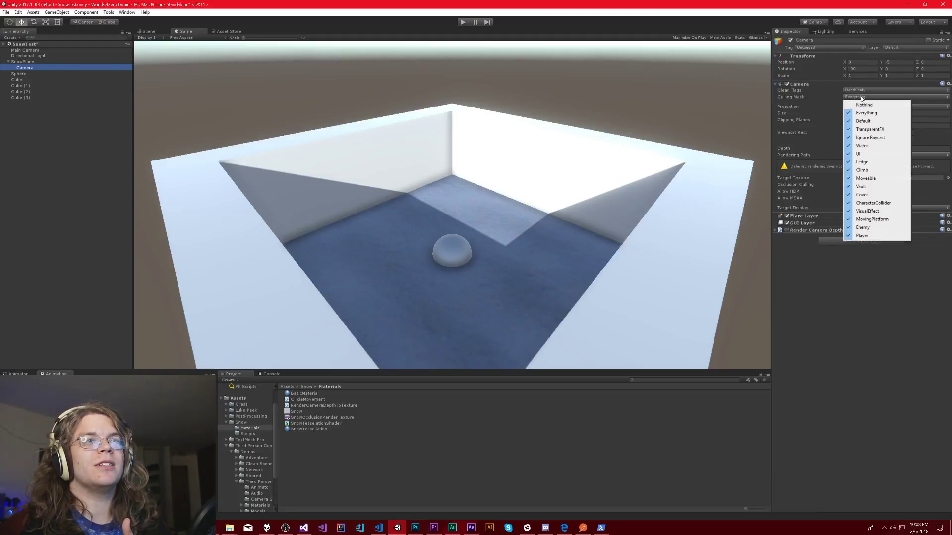
click(863, 106)
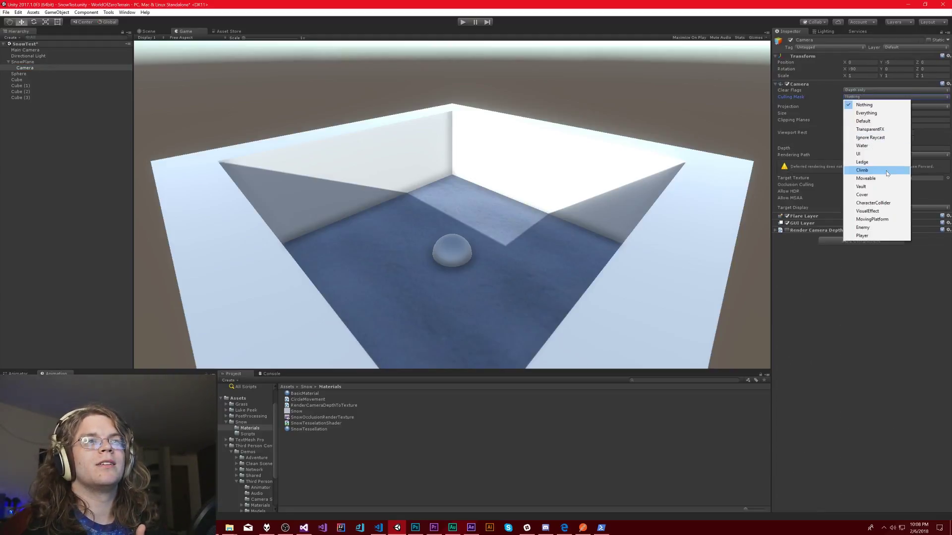
click(915, 47)
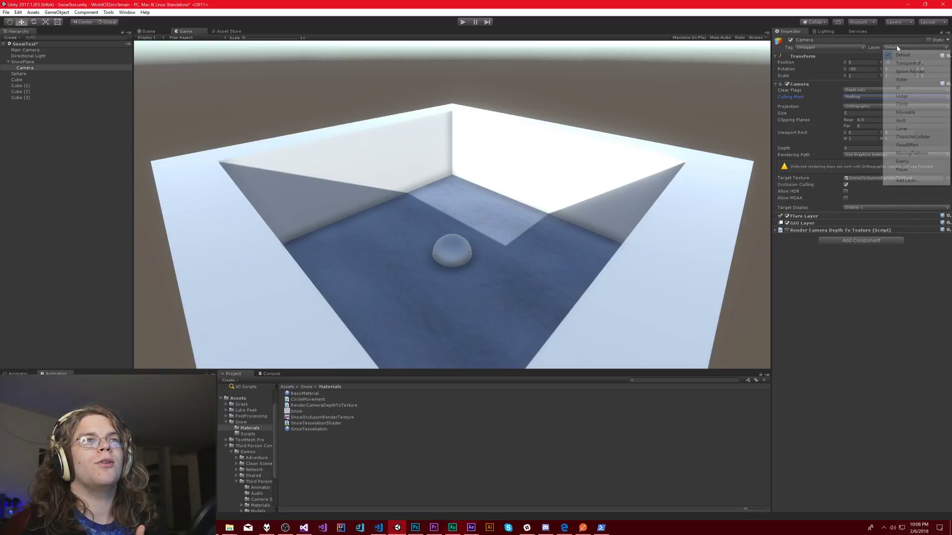
click(902, 181)
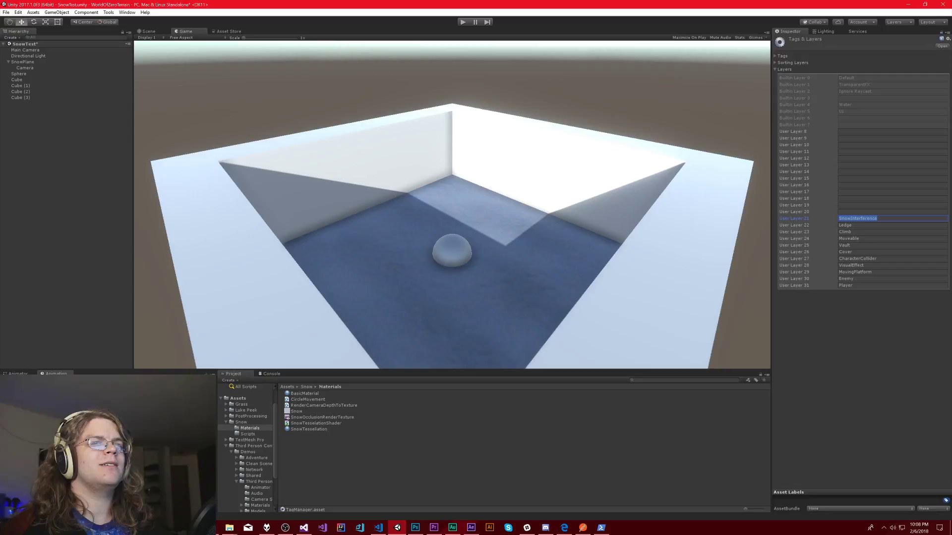
- Set the snow Camera's Culling Mask to SnowInterference only
click(25, 68)
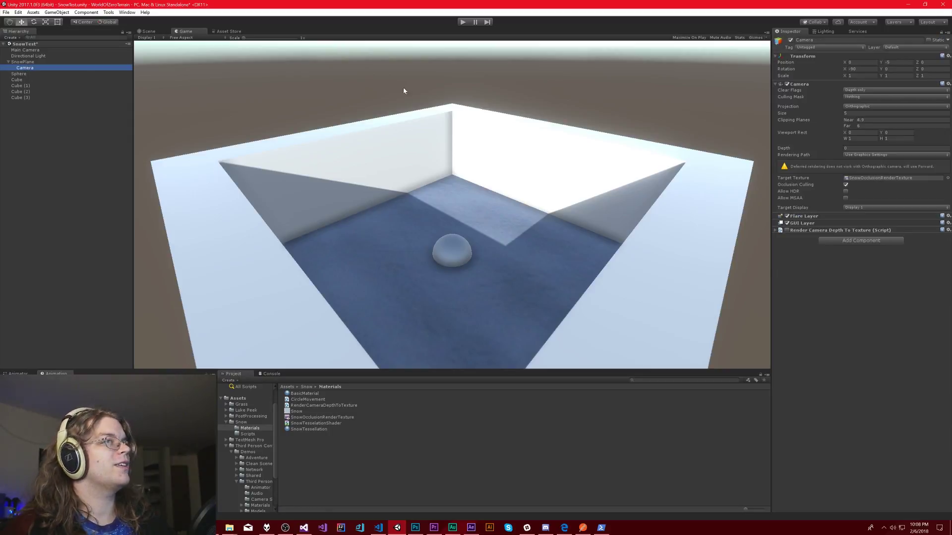
click(864, 96)
click(874, 163)
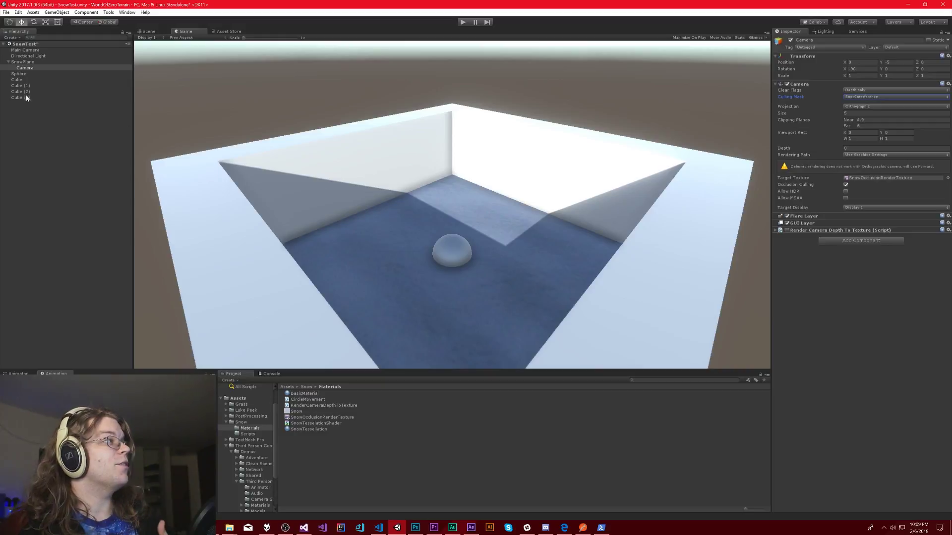
- Assign the Sphere to the SnowInterference layer
click(18, 75)
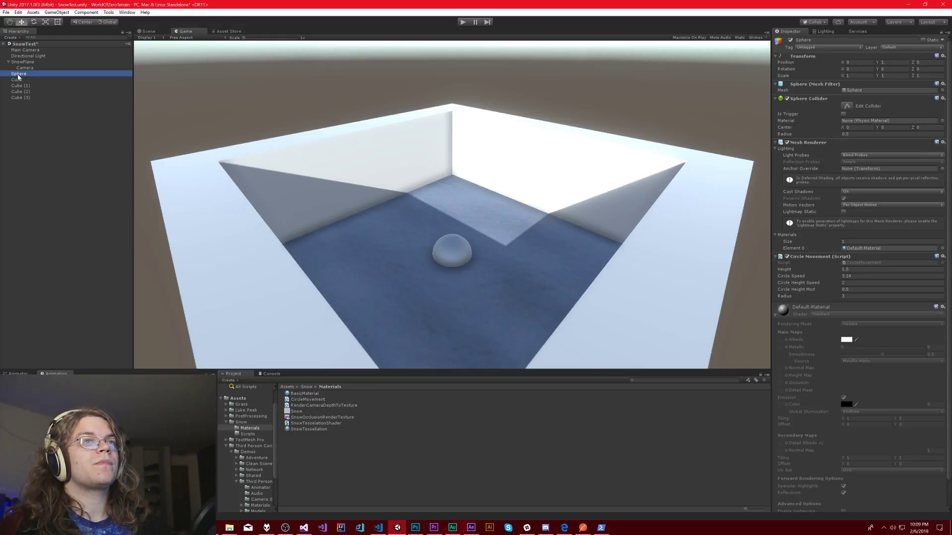
click(903, 48)
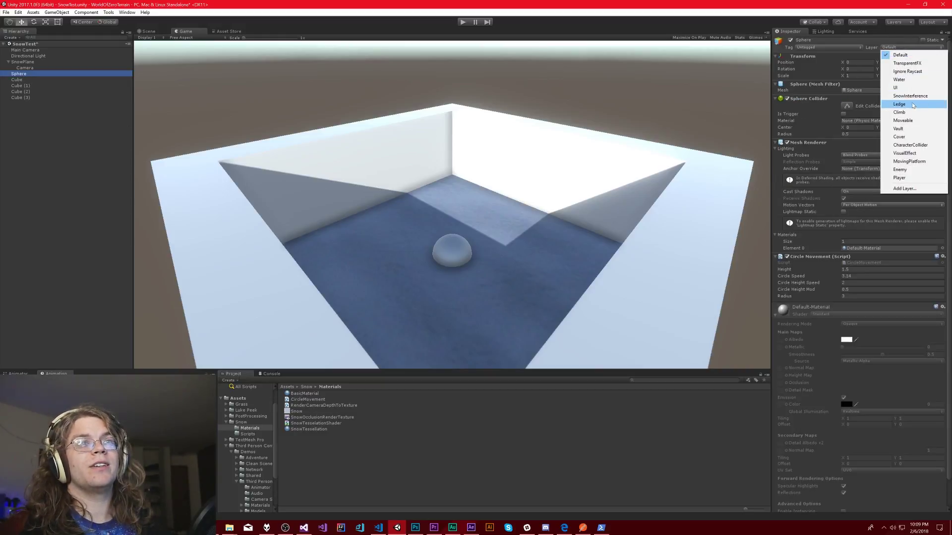
click(911, 97)
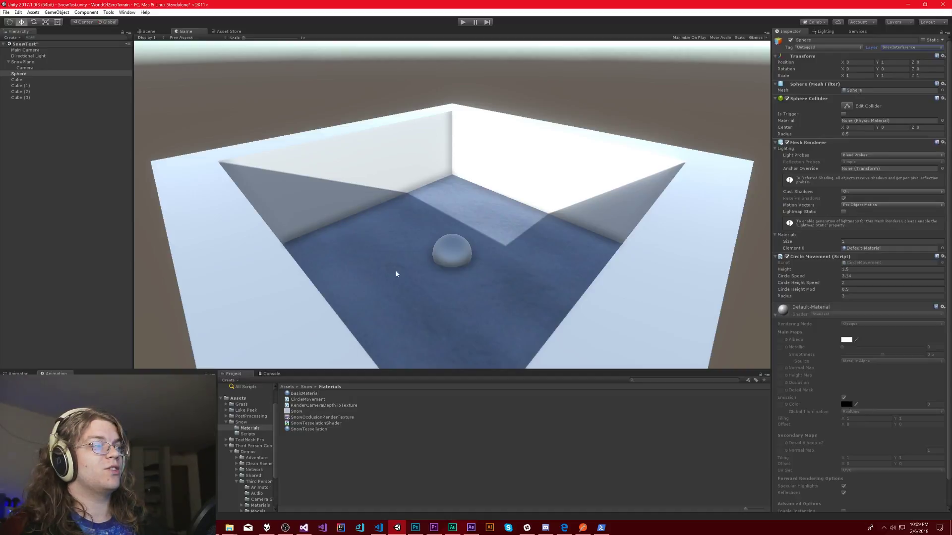
- Enter play mode and inspect the snow Camera and SnowOcclusionRenderTexture preview
click(463, 22)
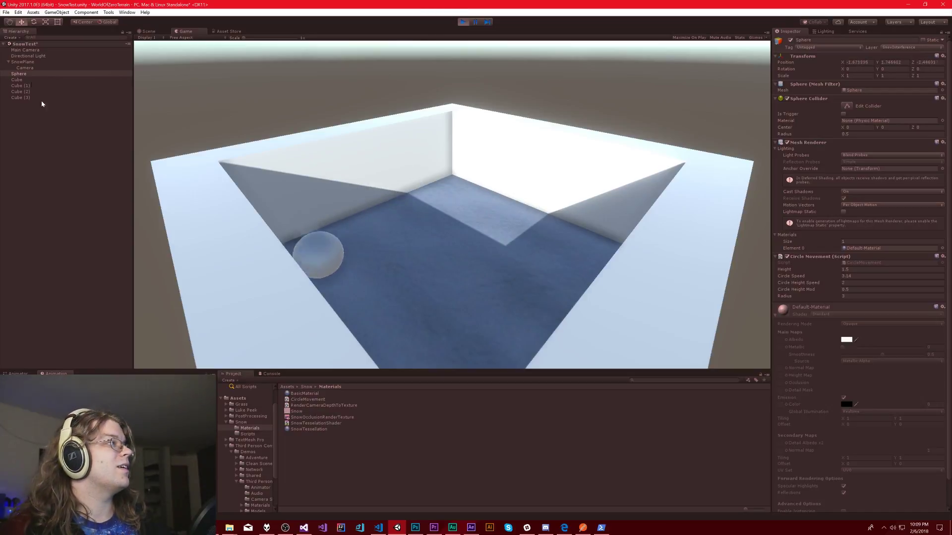
click(37, 67)
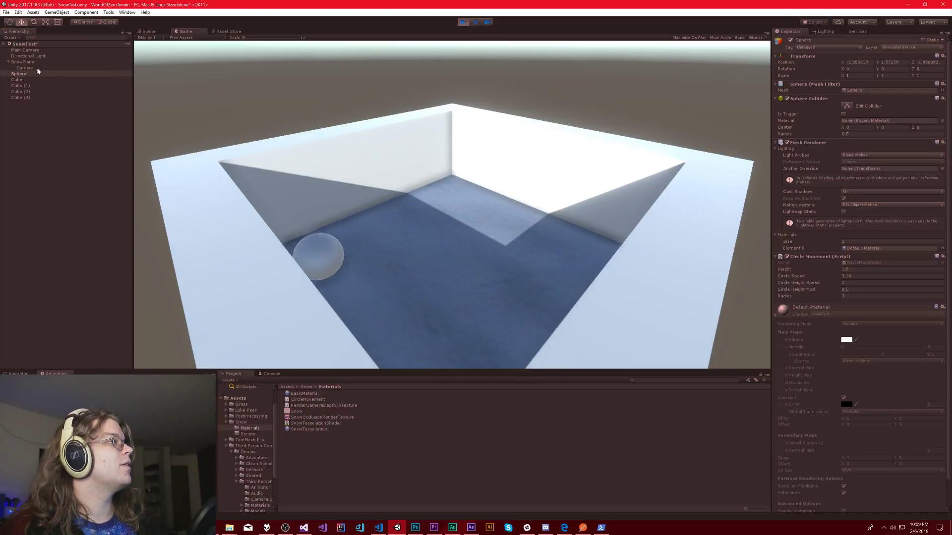
click(309, 418)
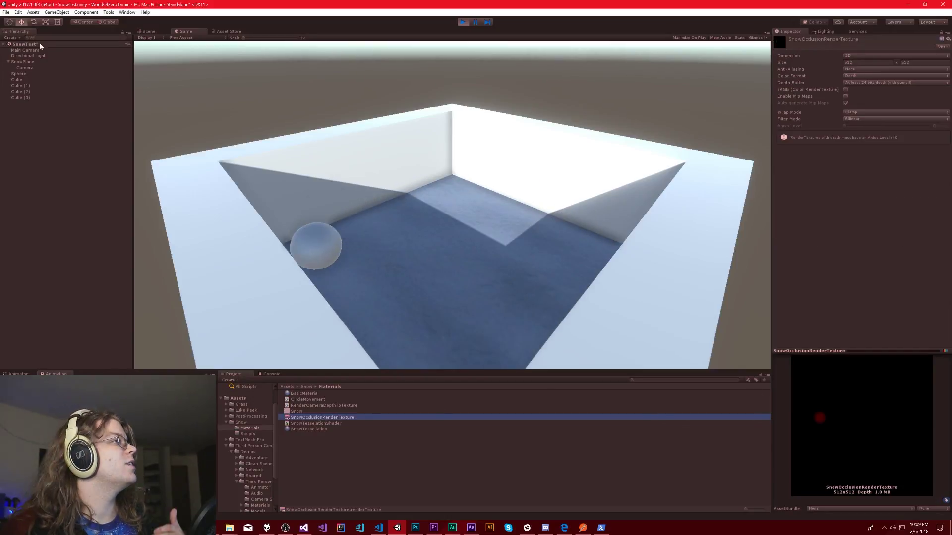
- Set the snow Camera's Clear Flags to Don't Clear and view SnowOcclusionRenderTexture's red ring
key(ctrl+z)
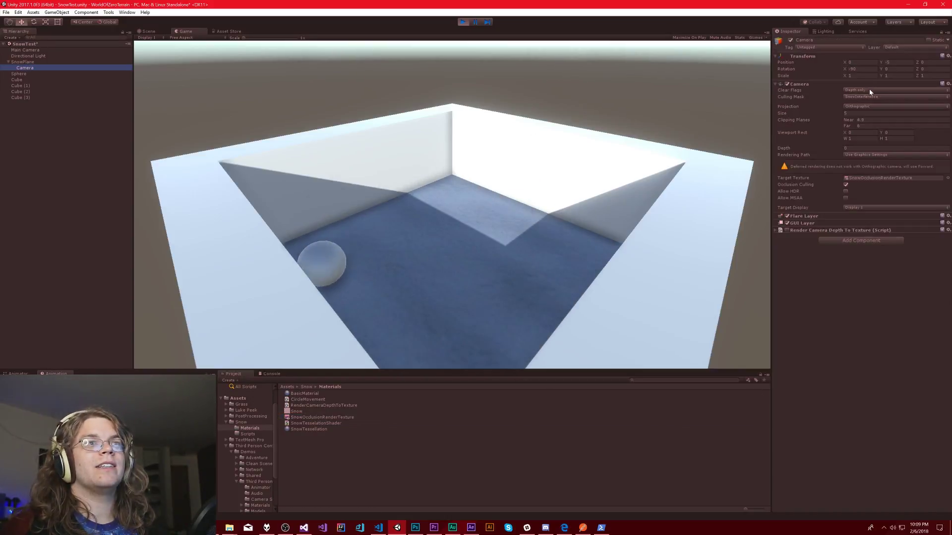
click(882, 123)
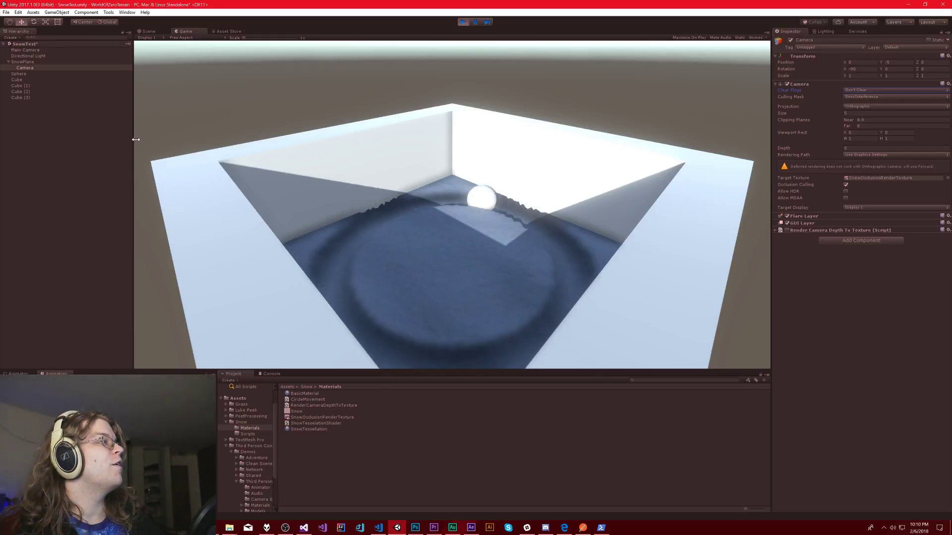
click(320, 416)
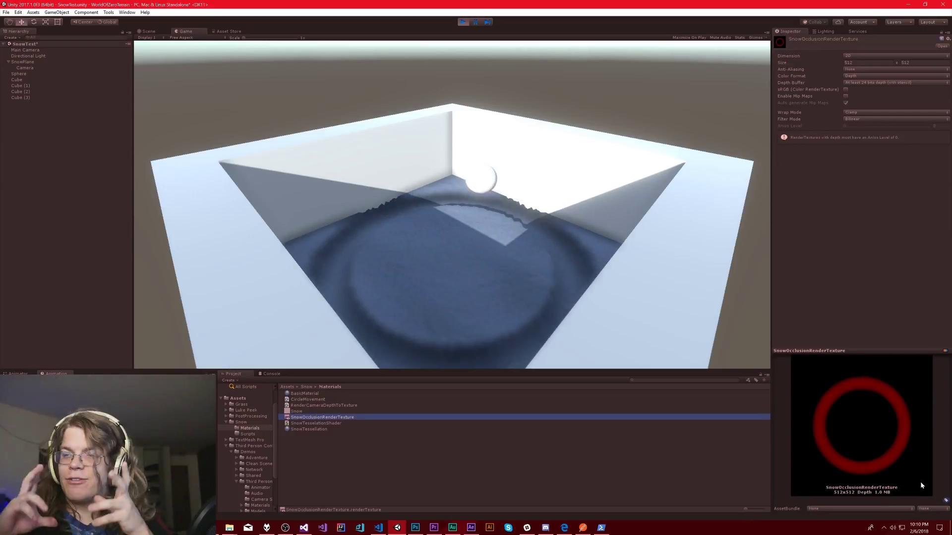